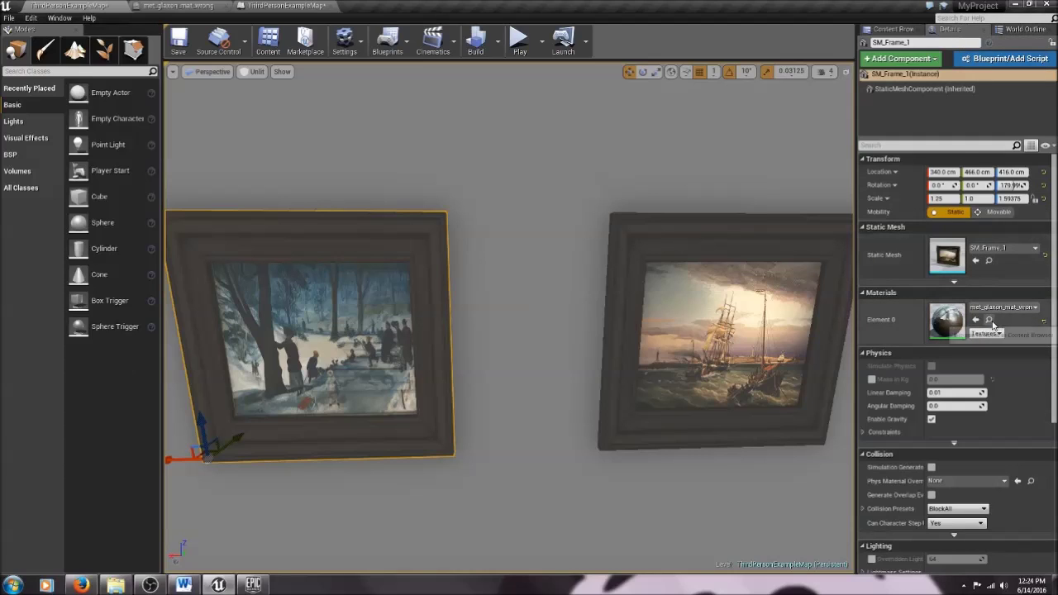
# Browse from the frame's Details panel to its met_glaxon_mat_wrong material in the Content Browser.
pyautogui.click(989, 321)
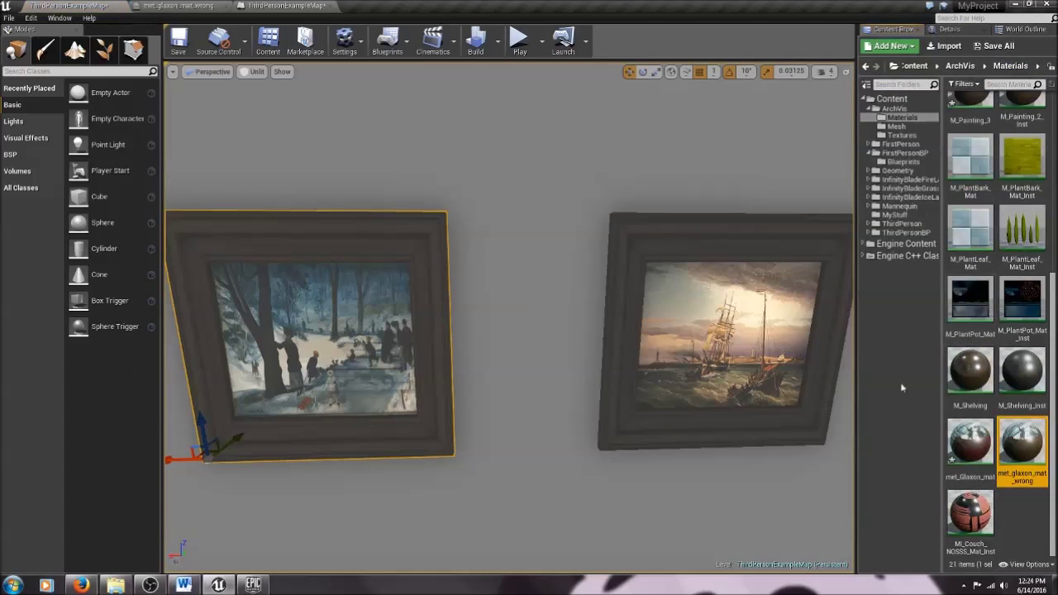
# Open met_glaxon_mat_wrong in the material editor and pan across its nodes toward the output node.
pyautogui.doubleClick(1026, 450)
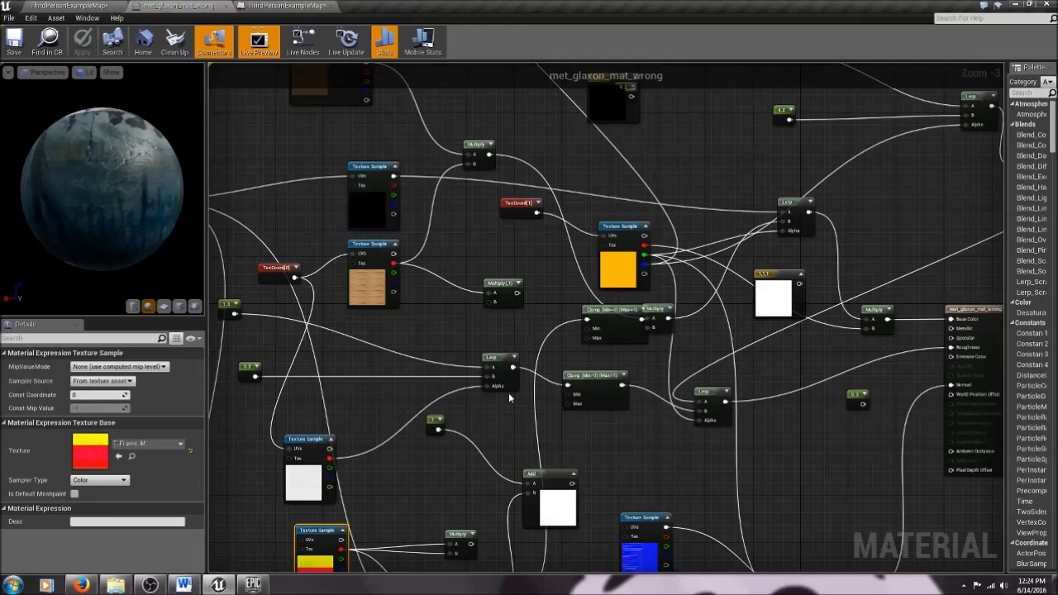
pyautogui.moveTo(792, 437); pyautogui.dragTo(681, 373, button='right')
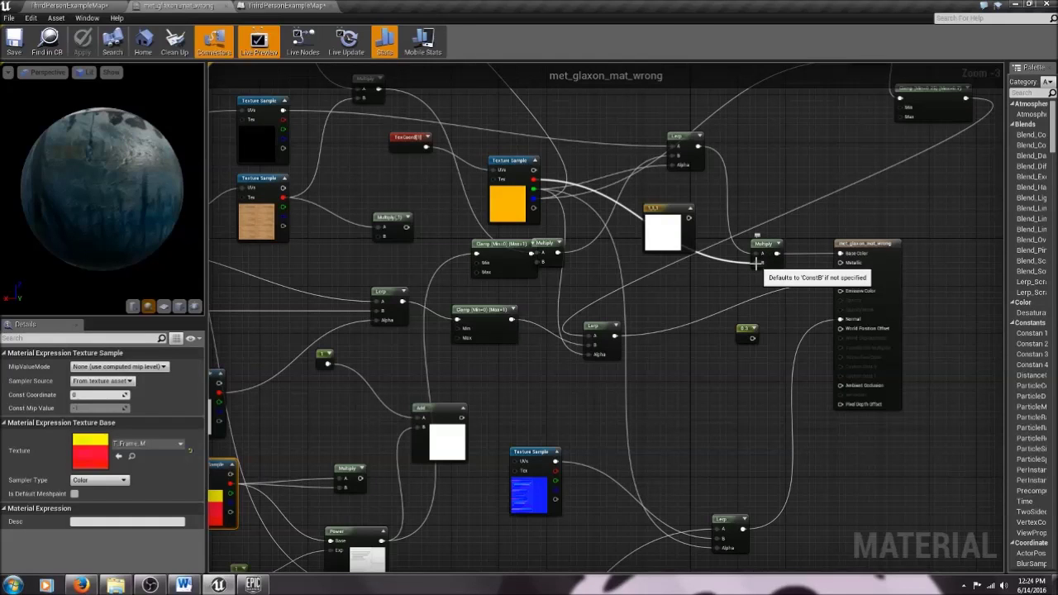
pyautogui.moveTo(702, 295); pyautogui.dragTo(742, 263, button='right')
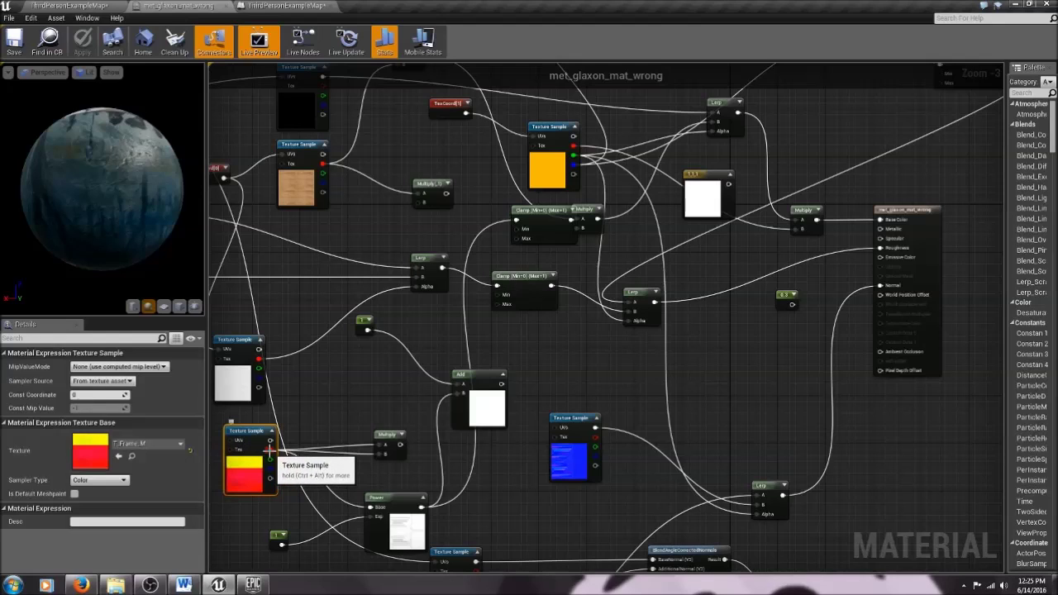
# Wire the texture sample's R channel into Multiply B in place of the white constant, then apply and save.
pyautogui.keyDown('alt'); pyautogui.click(795, 231); pyautogui.keyUp('alt')
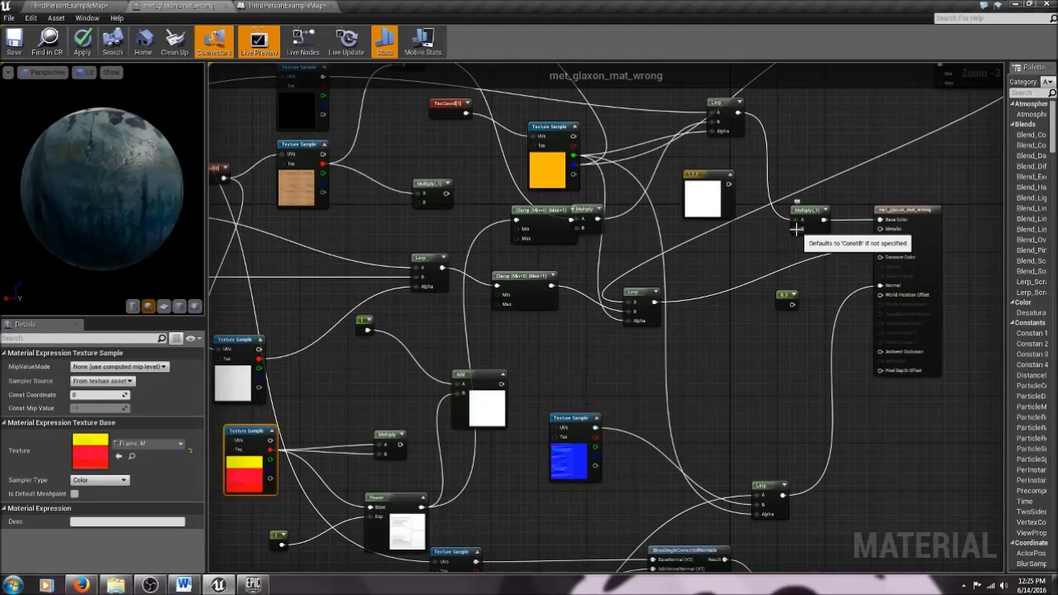
pyautogui.moveTo(795, 229); pyautogui.dragTo(270, 454)
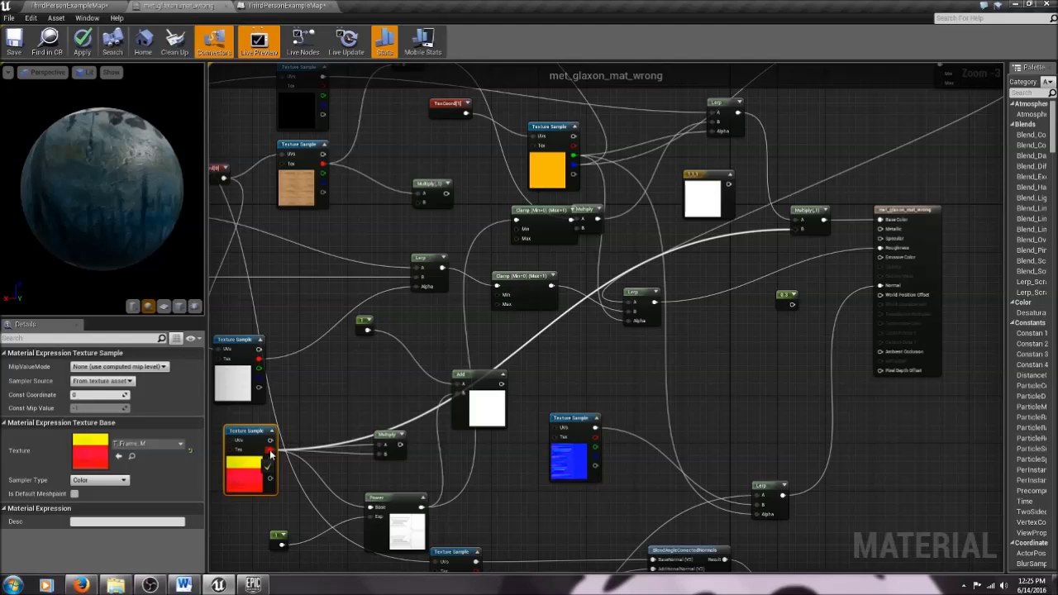
pyautogui.moveTo(270, 453); pyautogui.dragTo(270, 453)
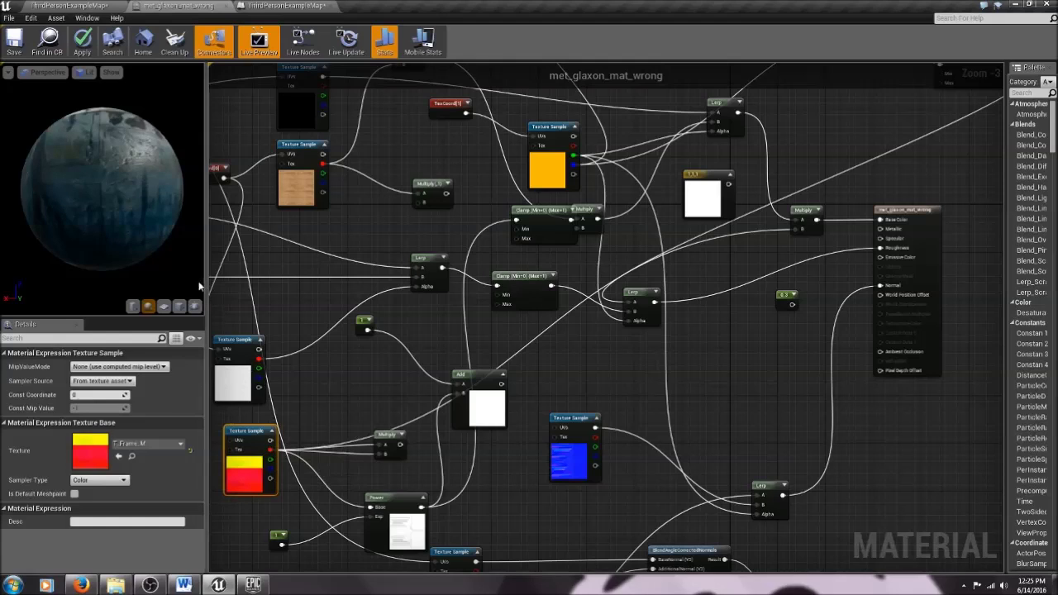
pyautogui.click(83, 51)
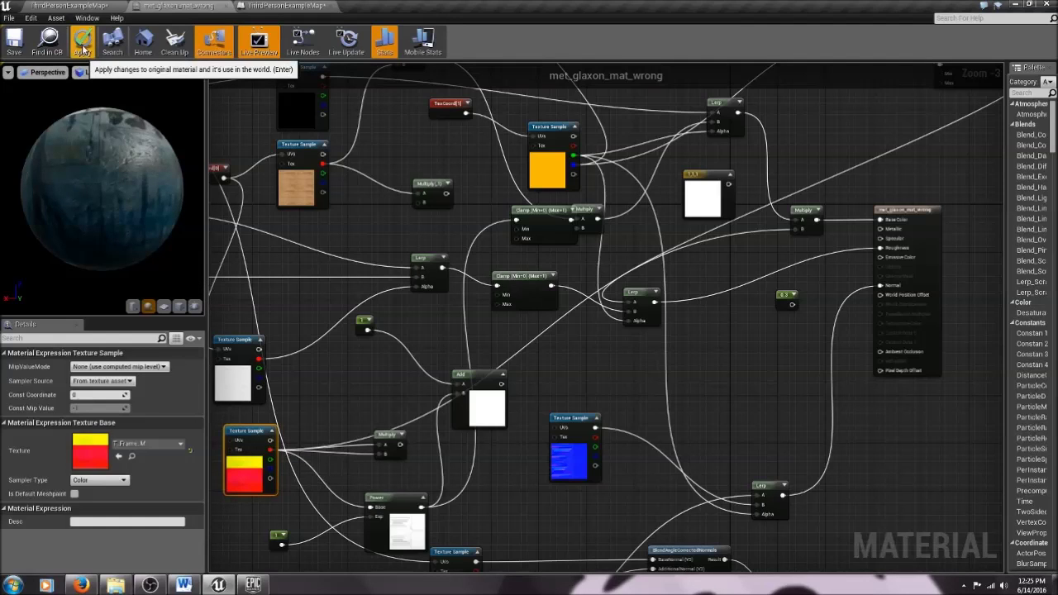
pyautogui.click(14, 49)
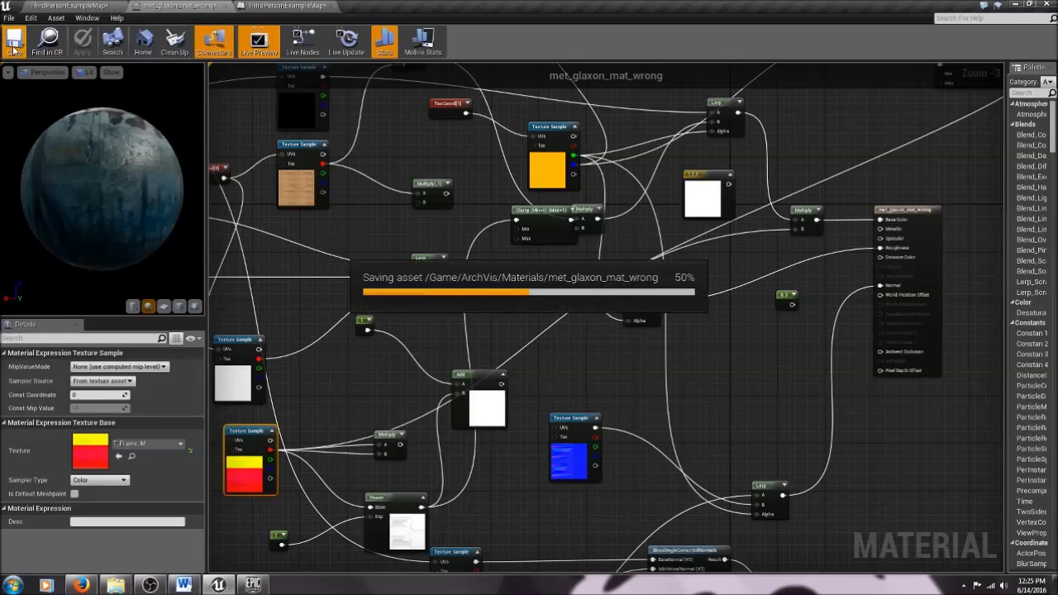
pyautogui.click(73, 7)
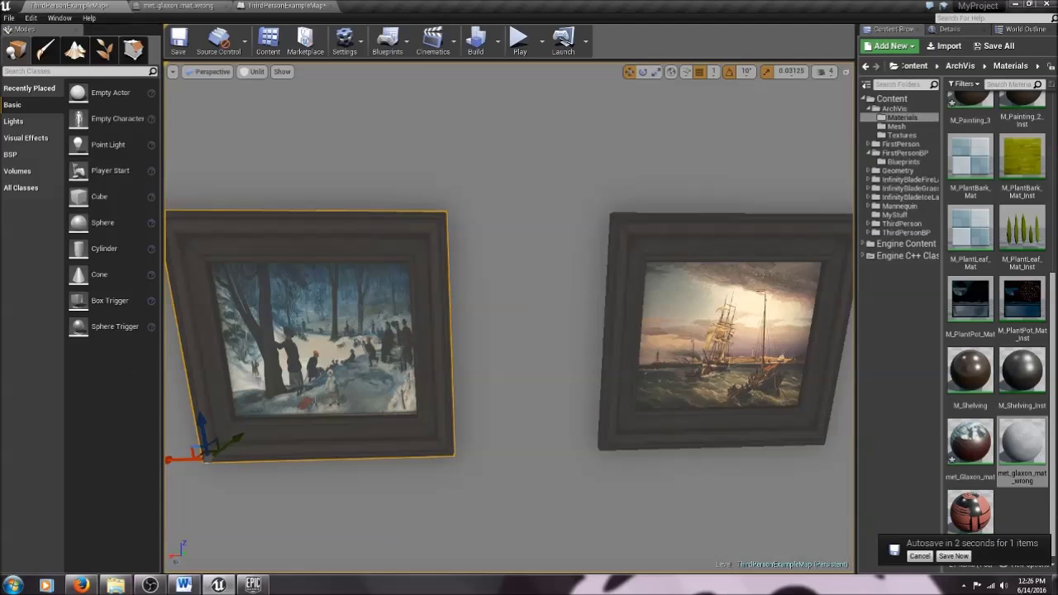
# Run the pending autosave now and show the MyStuff folder's contents.
pyautogui.click(1022, 446)
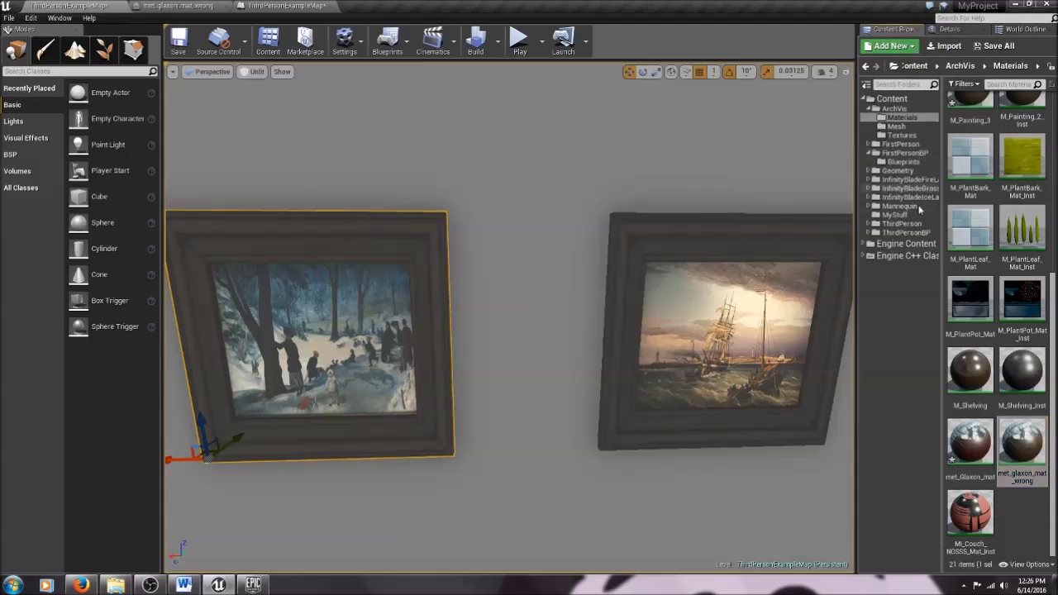
pyautogui.click(893, 215)
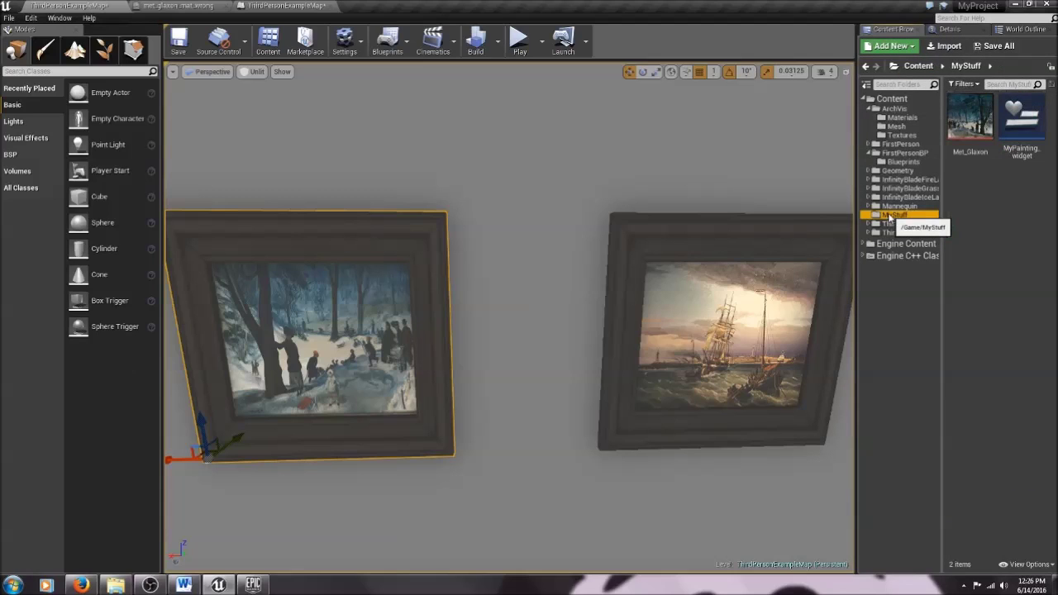
# Add a Widget Blueprint named MyWinterPainting_widget in MyStuff and open it in the designer.
pyautogui.rightClick(970, 207)
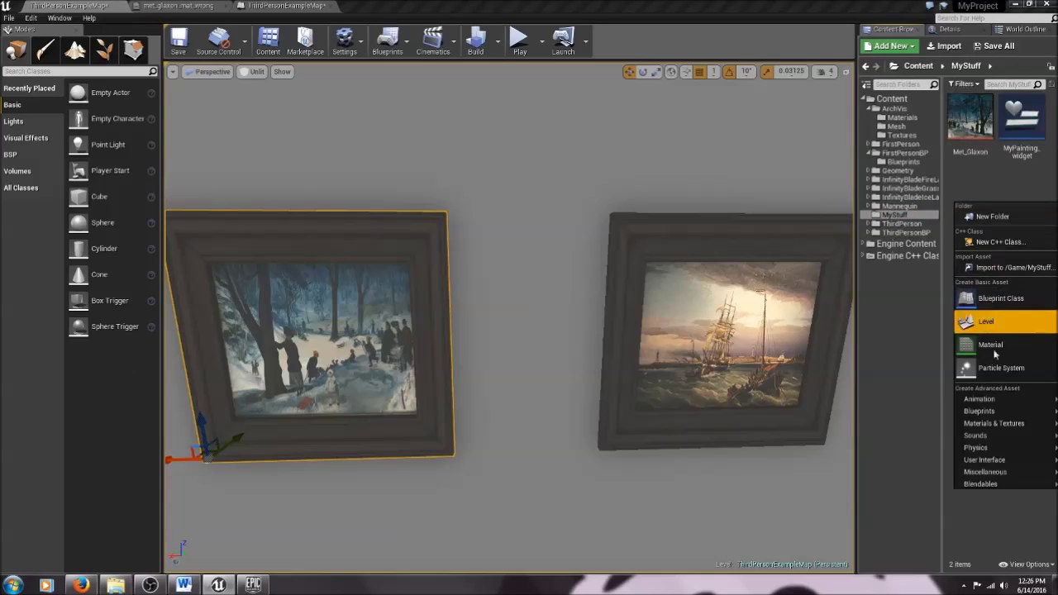
pyautogui.moveTo(1000, 460)
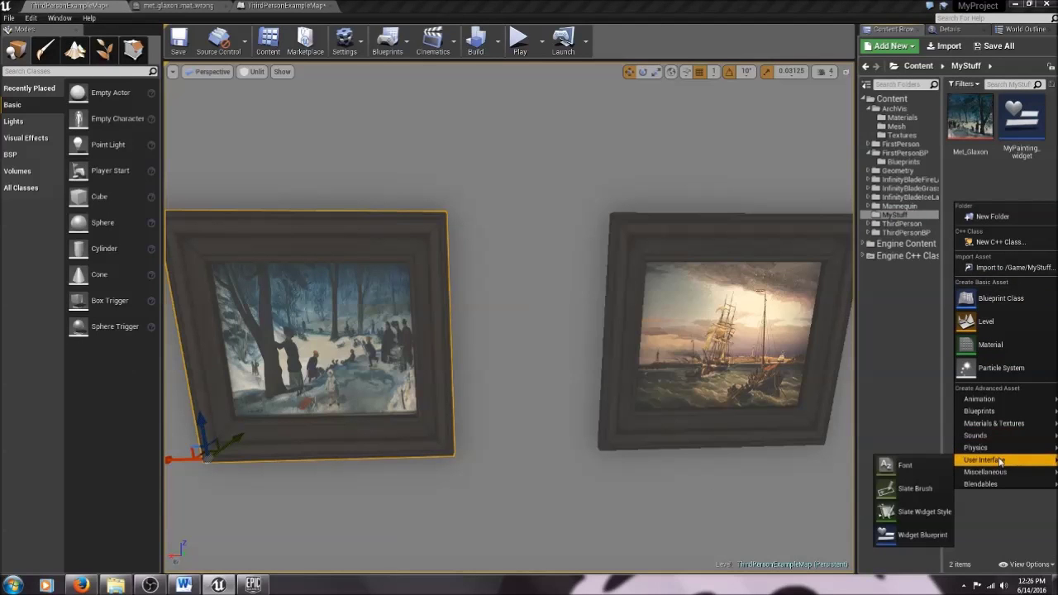
pyautogui.click(942, 535)
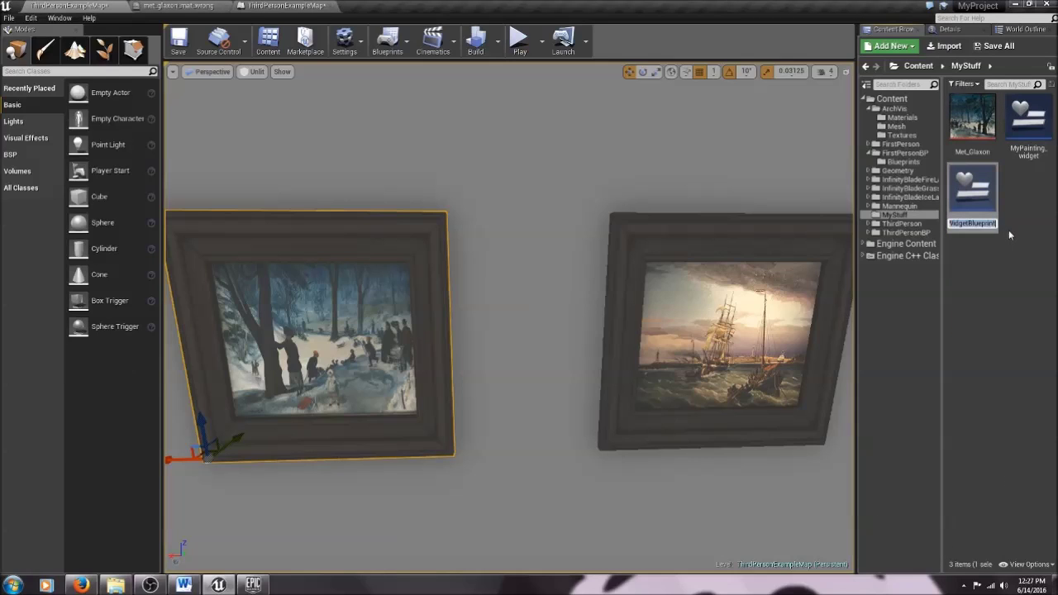
pyautogui.write('MyWinte')
pyautogui.write('rPainting')
pyautogui.write('_widget')
pyautogui.press('Return')
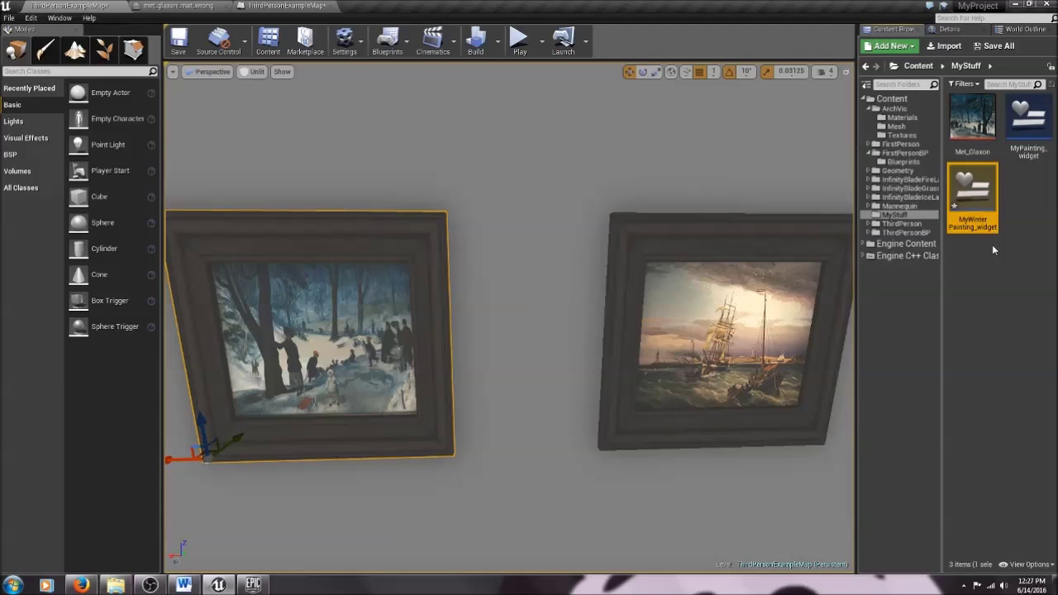
pyautogui.doubleClick(973, 191)
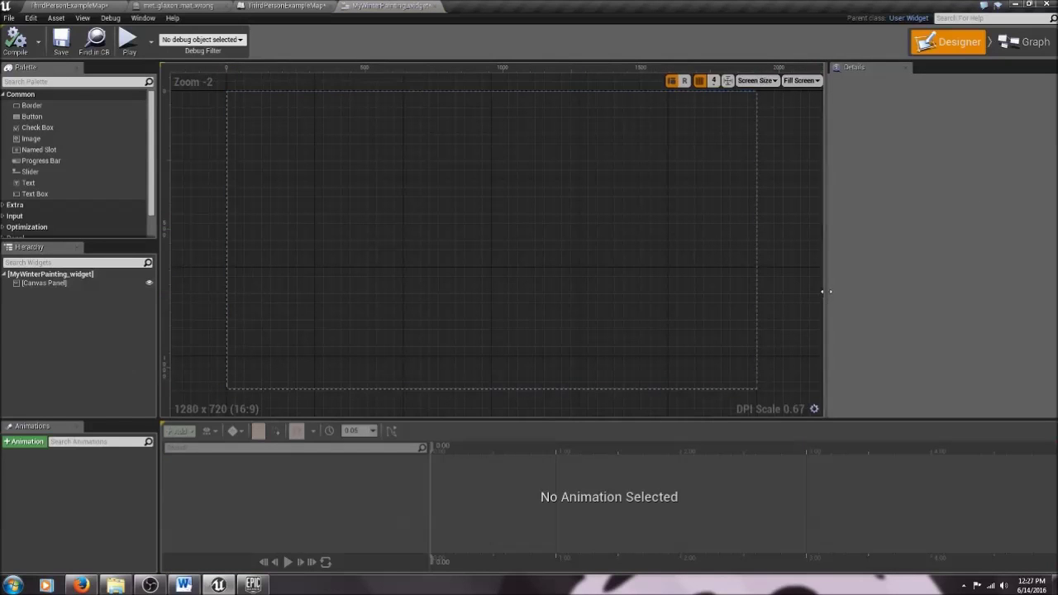
# Place an Image widget on the Canvas Panel at position 68, 64.
pyautogui.moveTo(824, 291); pyautogui.dragTo(838, 290)
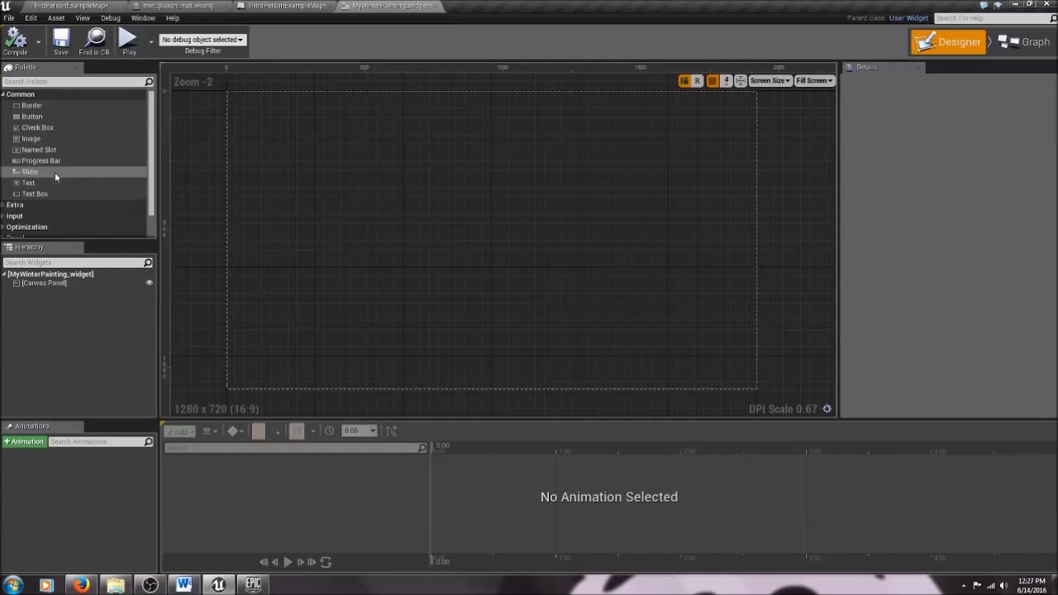
pyautogui.moveTo(35, 141); pyautogui.dragTo(513, 325)
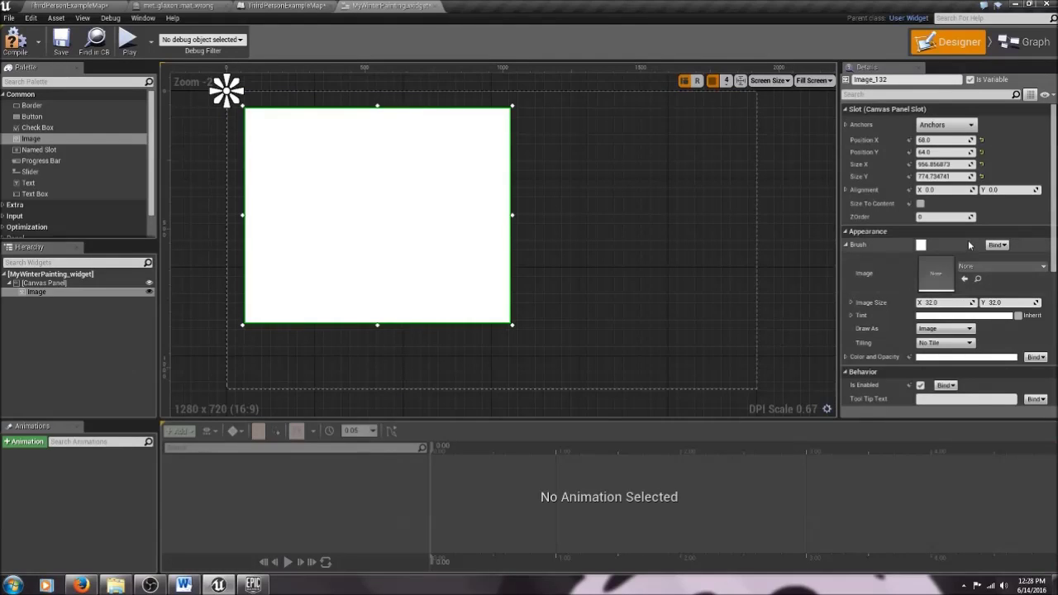
pyautogui.click(847, 246)
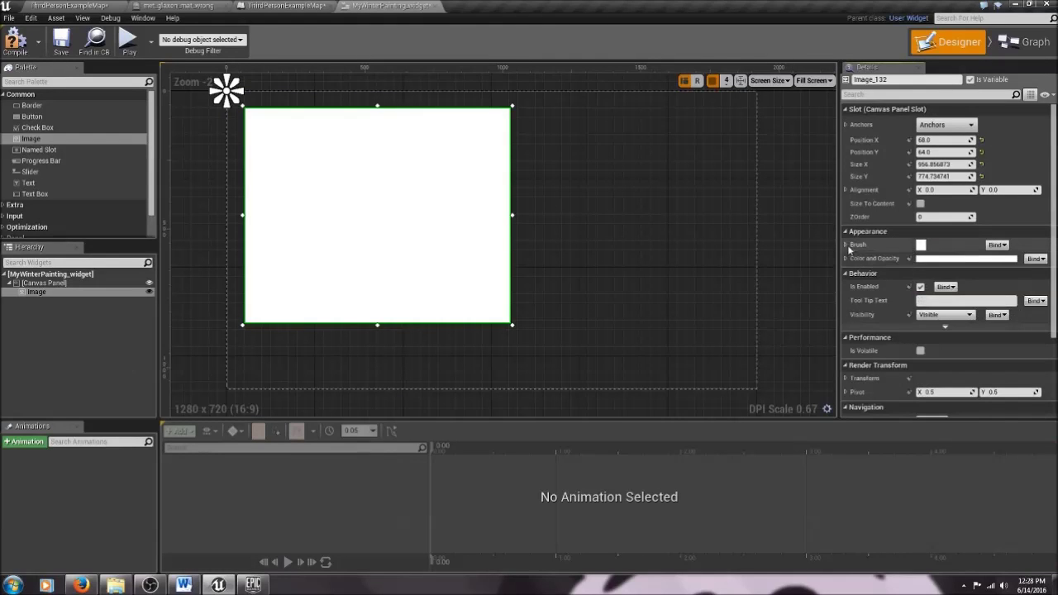
# Set the Image brush to the Met_Glaxon texture and resize it to about 908.81 × 794.75.
pyautogui.click(846, 247)
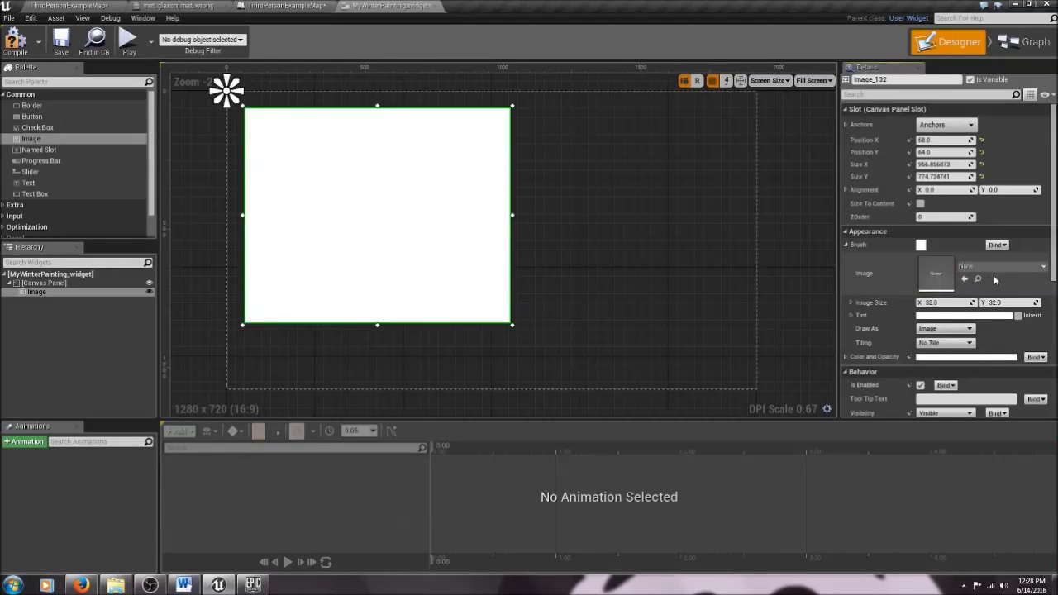
pyautogui.click(1031, 272)
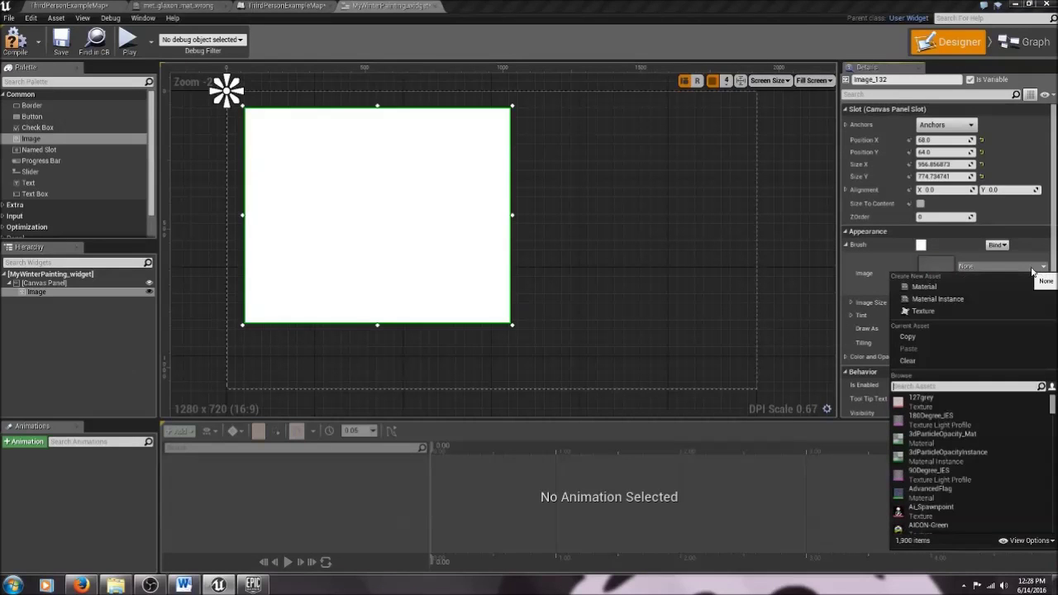
pyautogui.write('met_')
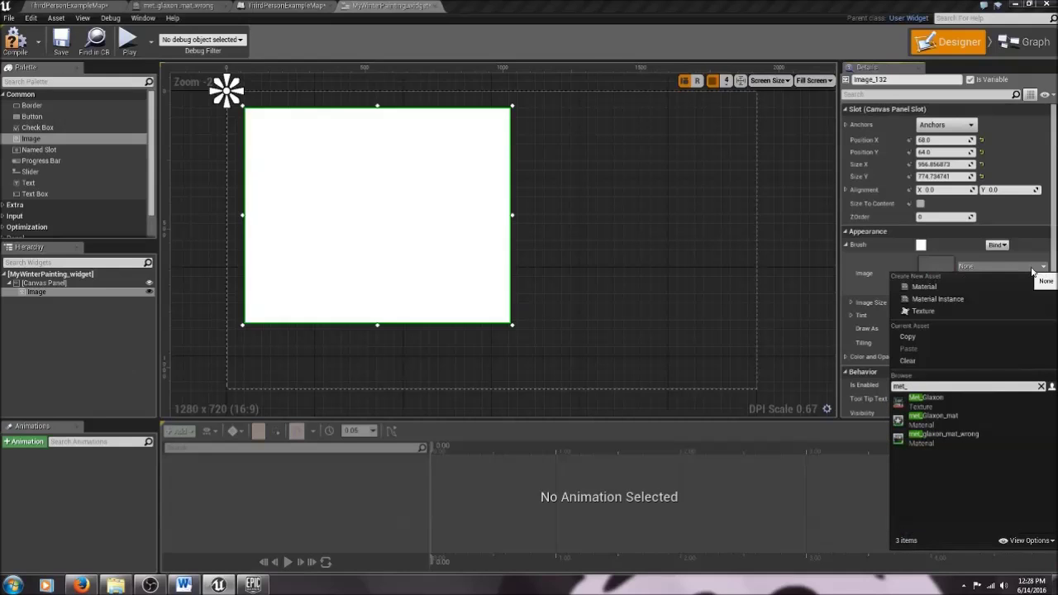
pyautogui.moveTo(933, 408)
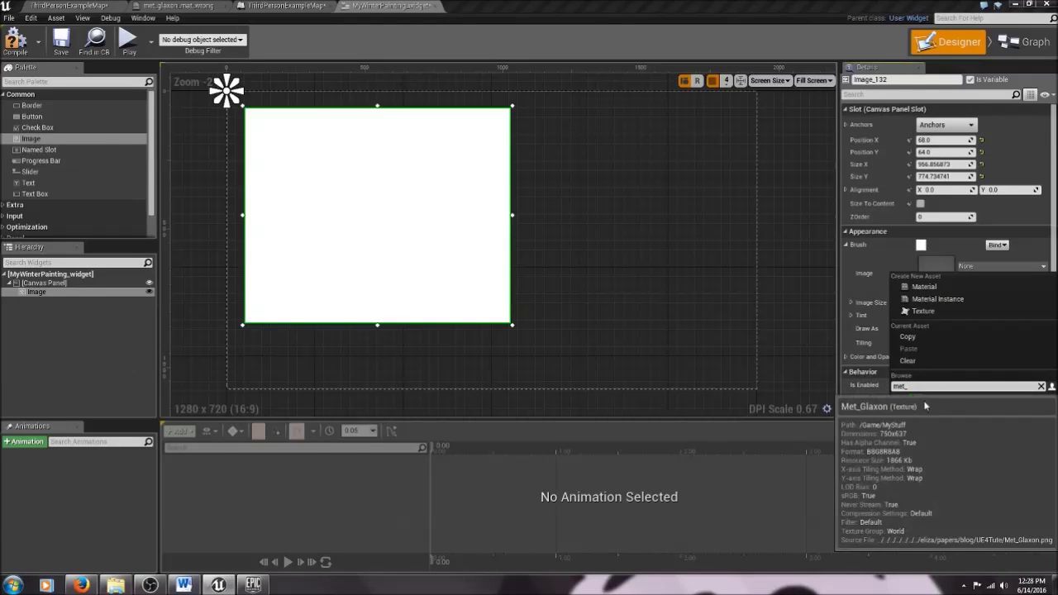
pyautogui.click(927, 398)
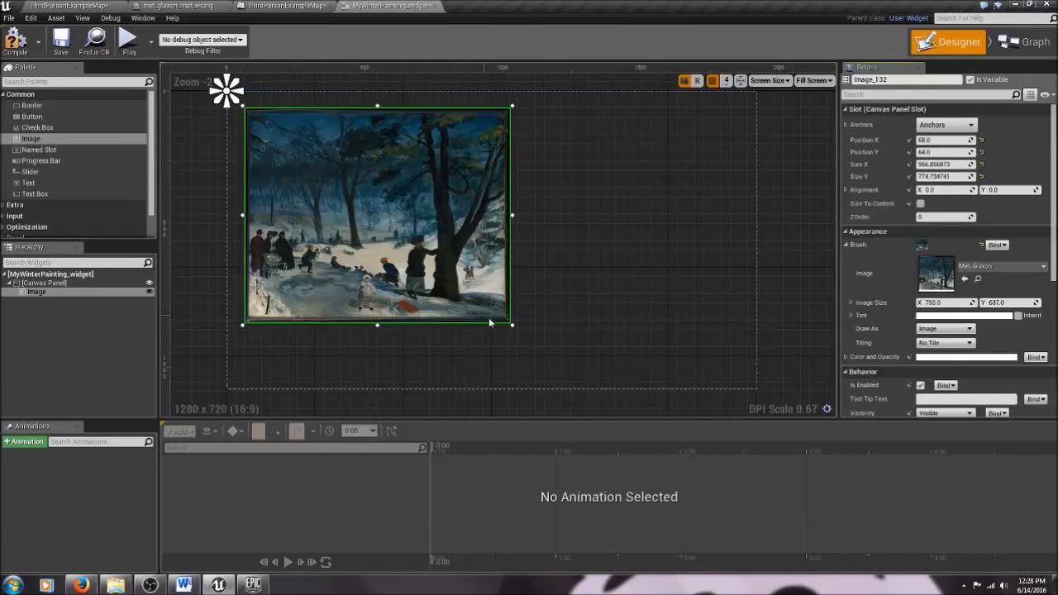
pyautogui.moveTo(512, 325); pyautogui.dragTo(498, 330)
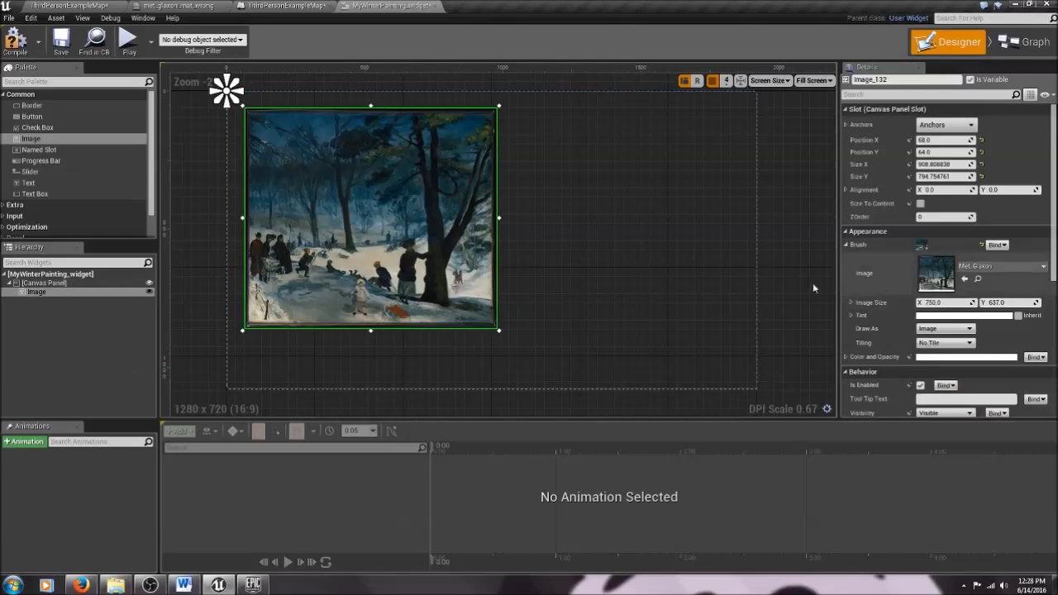
pyautogui.click(530, 132)
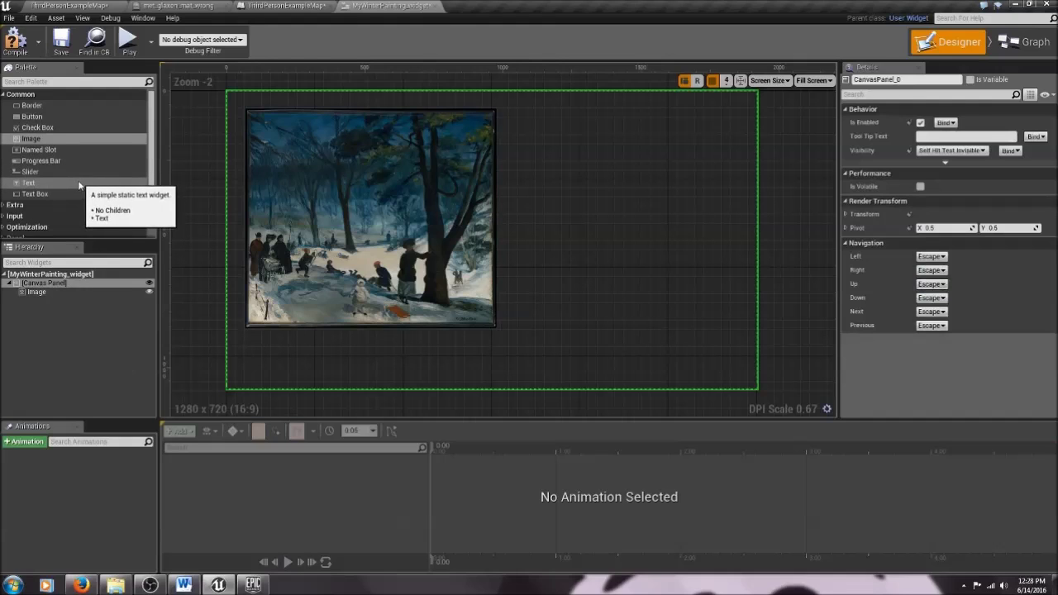
# Add a Text block reading 'This is where you enter the text you want to appear.' with Auto Wrap Text on.
pyautogui.moveTo(27, 185); pyautogui.dragTo(739, 170)
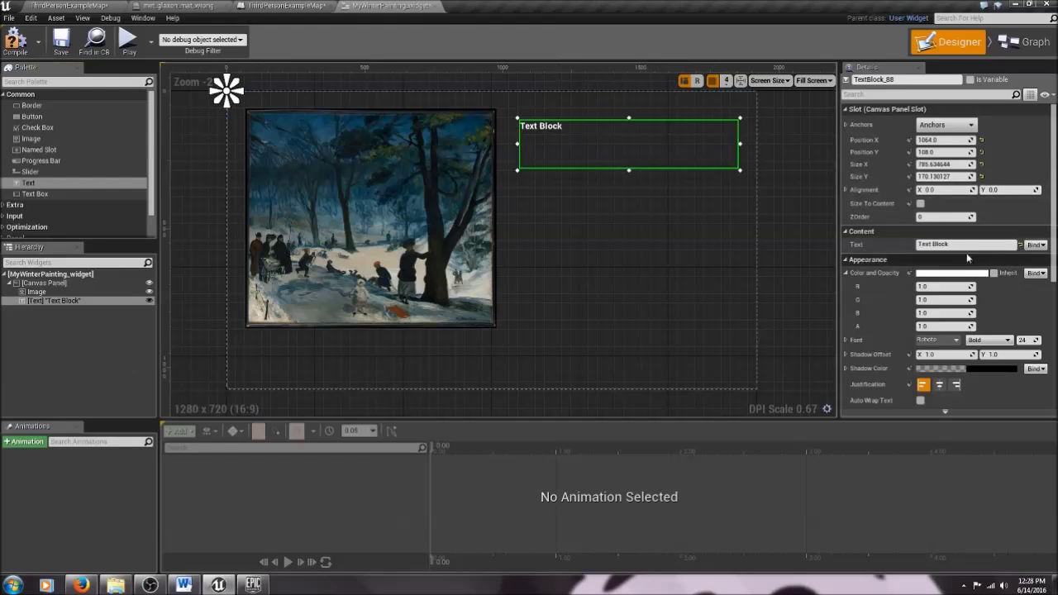
pyautogui.moveTo(957, 244); pyautogui.dragTo(914, 245)
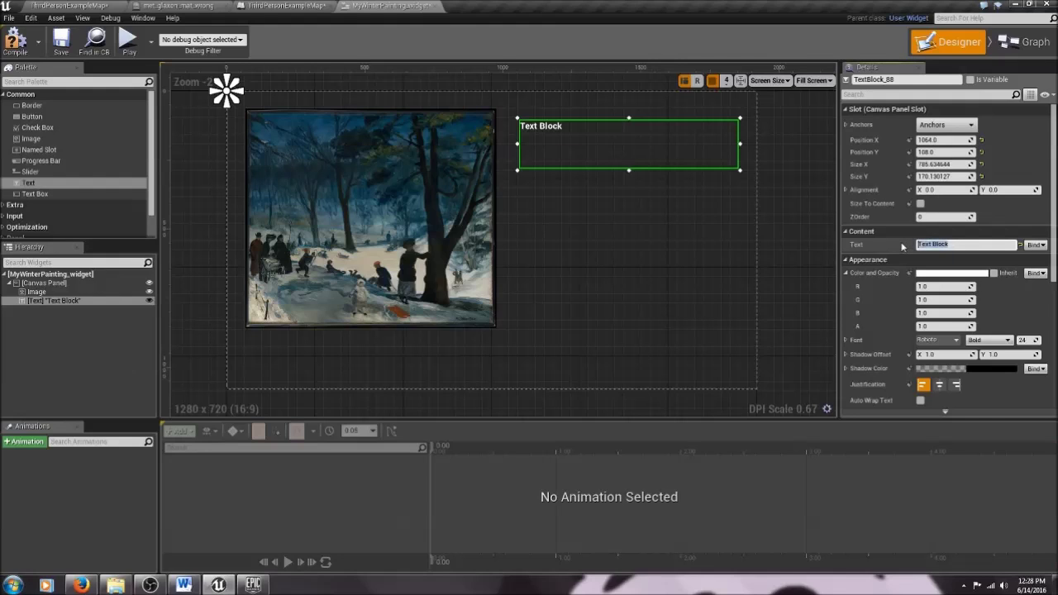
pyautogui.write('This is where you enter the text you want to appear.')
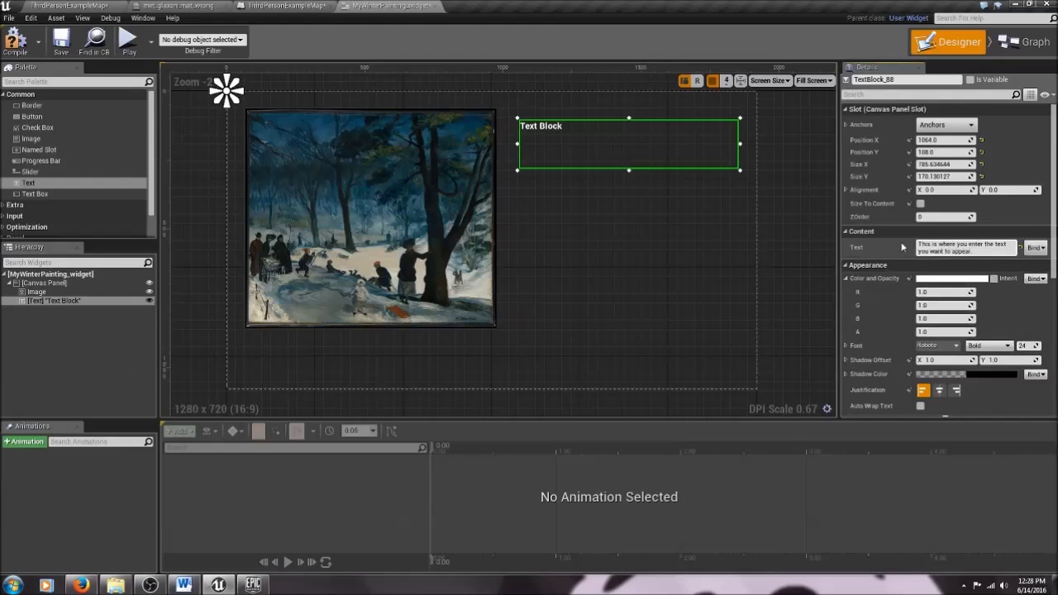
pyautogui.press('Return')
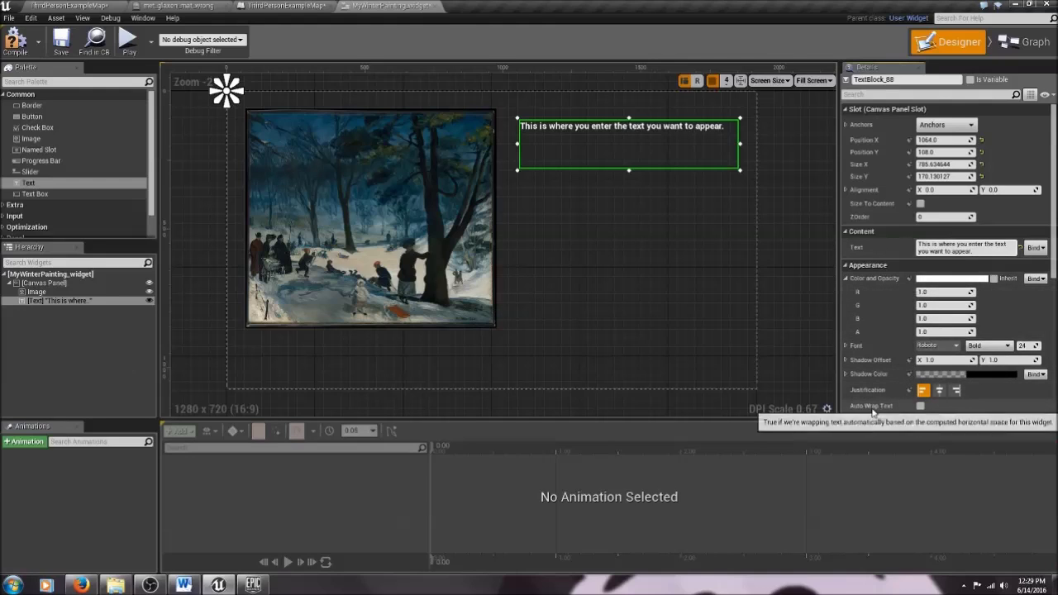
pyautogui.click(921, 406)
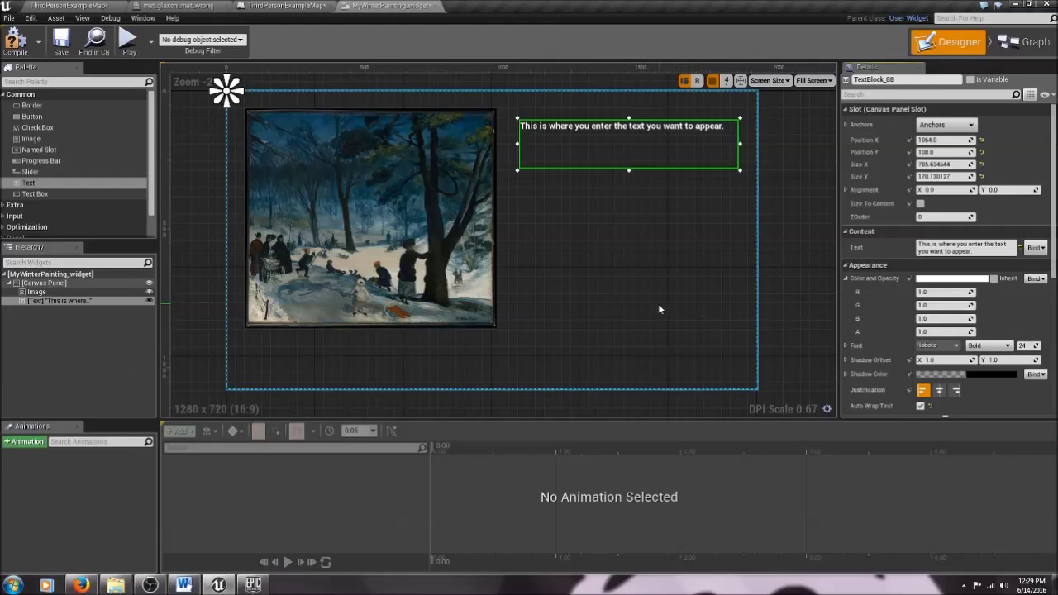
pyautogui.scroll(-1, 658, 309)
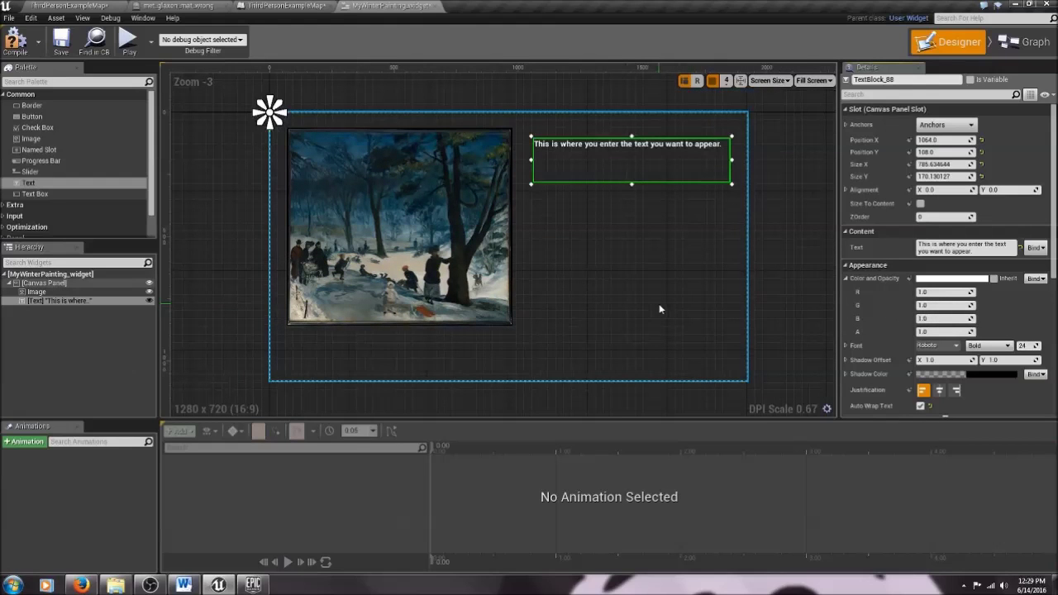